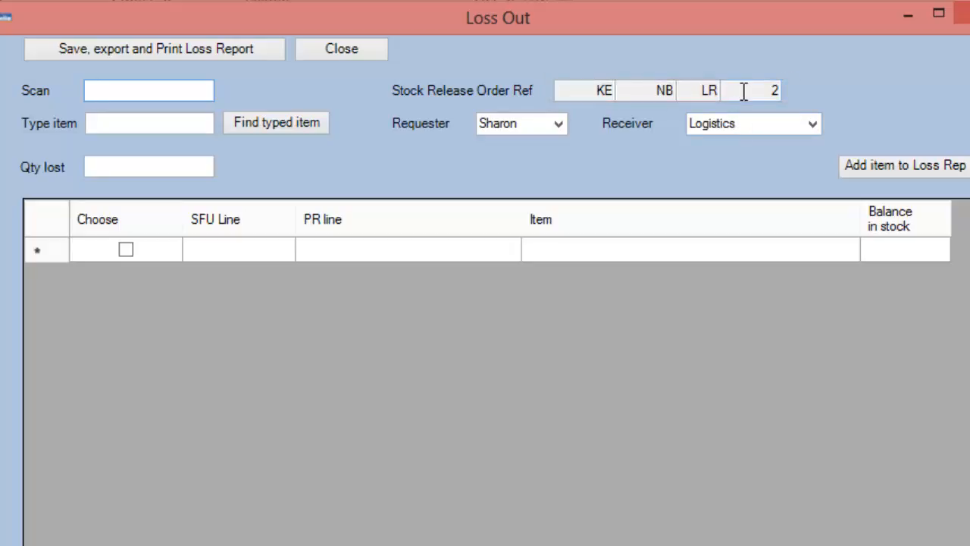
- Search the stock for items matching "tea" in the loss form
click(144, 122)
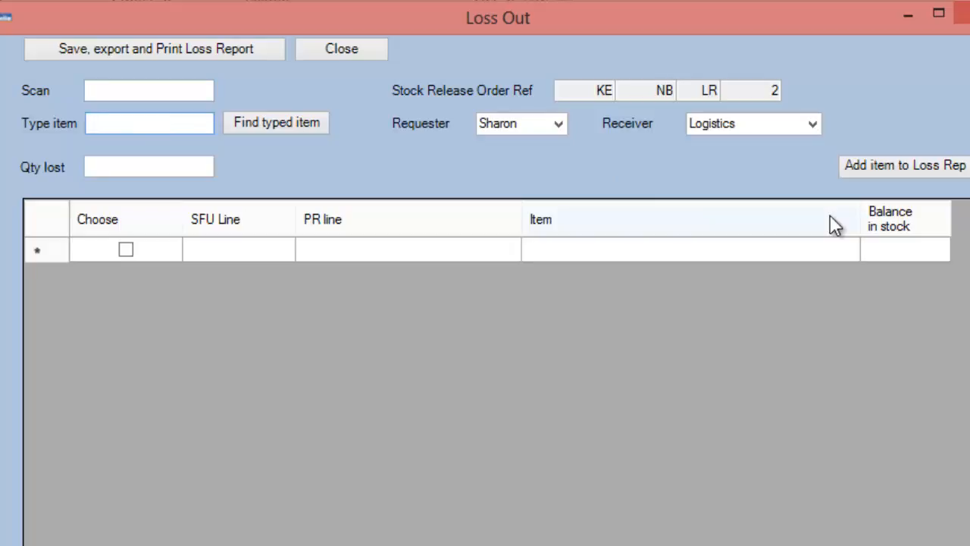
text(tea)
click(312, 126)
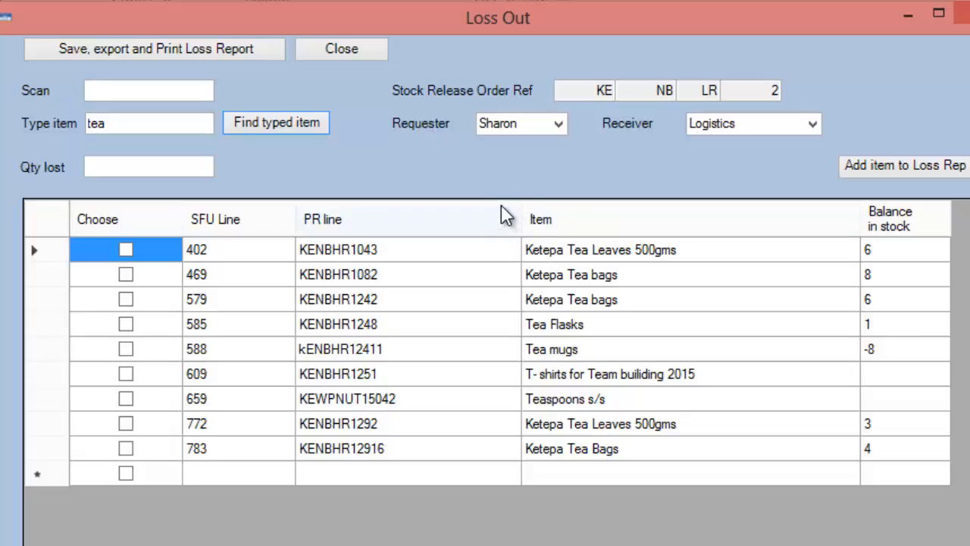
- Add a lost quantity of 1 for Ketepa Tea Leaves 500gms on SFU line 402, and save, export and print the loss report
click(602, 256)
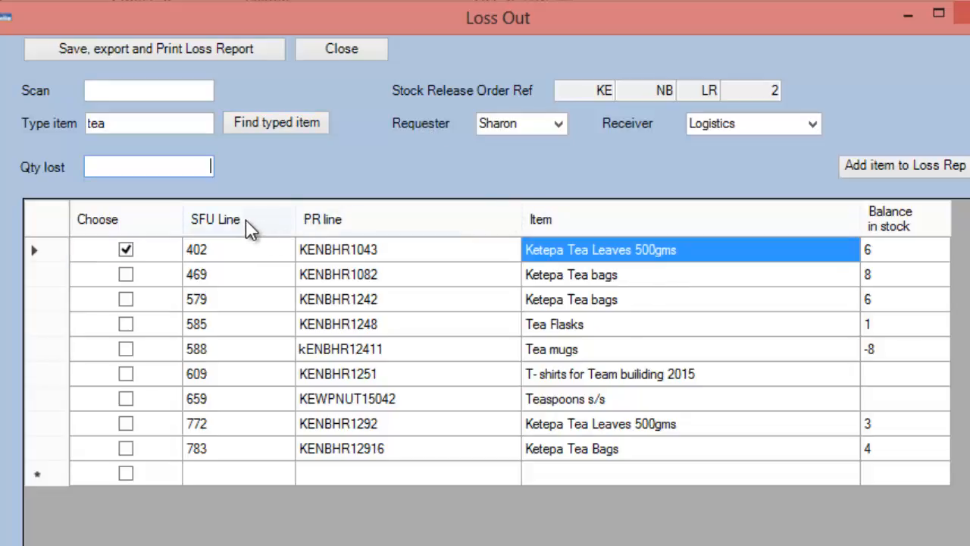
text(1)
key(Return)
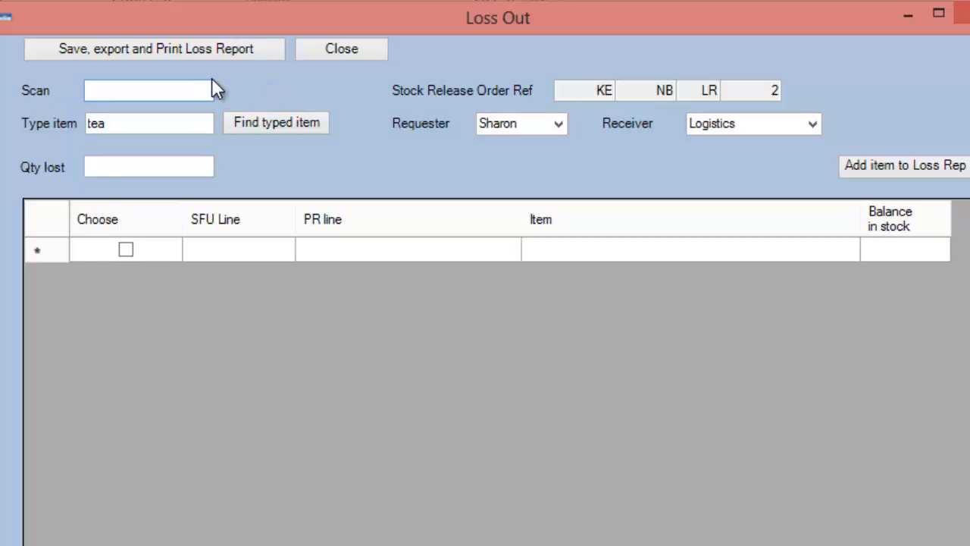
click(181, 48)
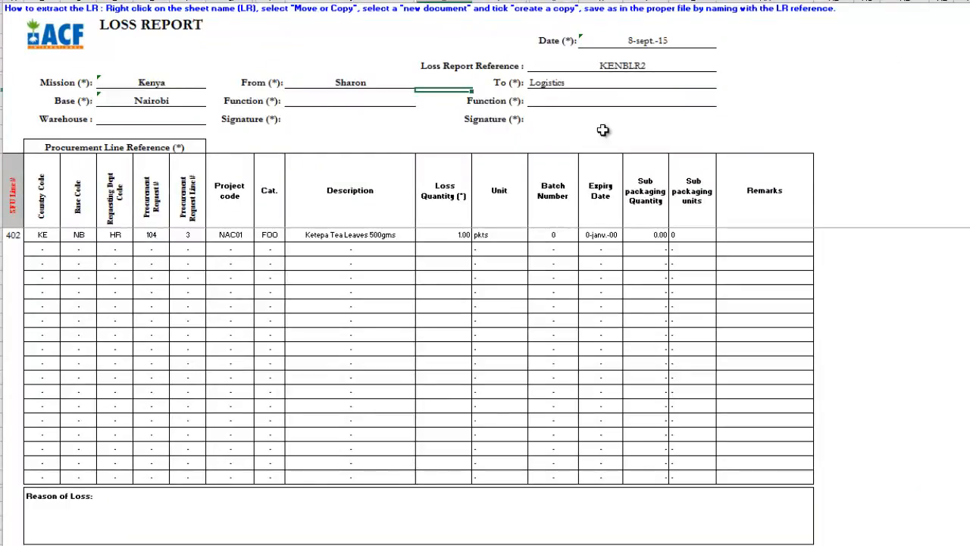
- Go to the SFU sheet and examine the last Ketepa Tea Leaves 500gms entry across its quantity and reference columns
click(59, 0)
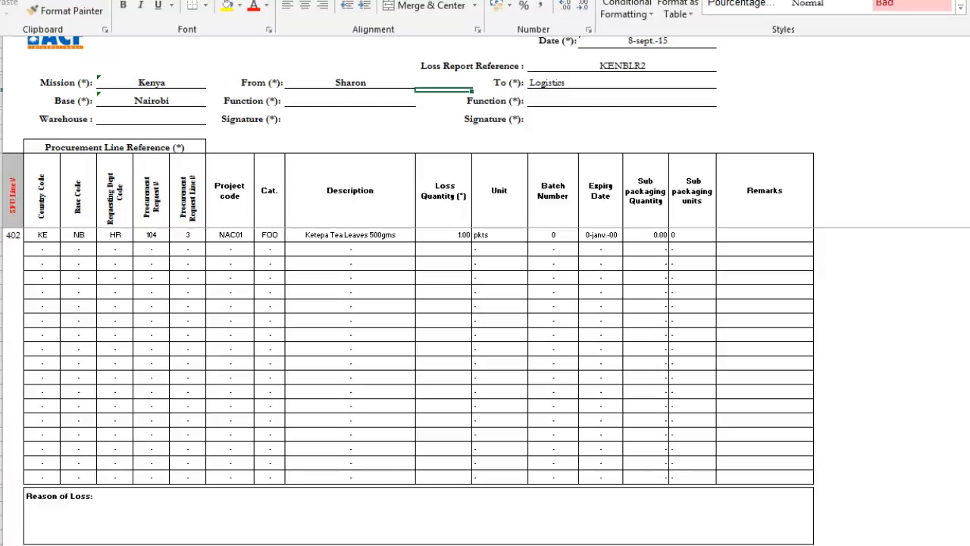
click(11, 0)
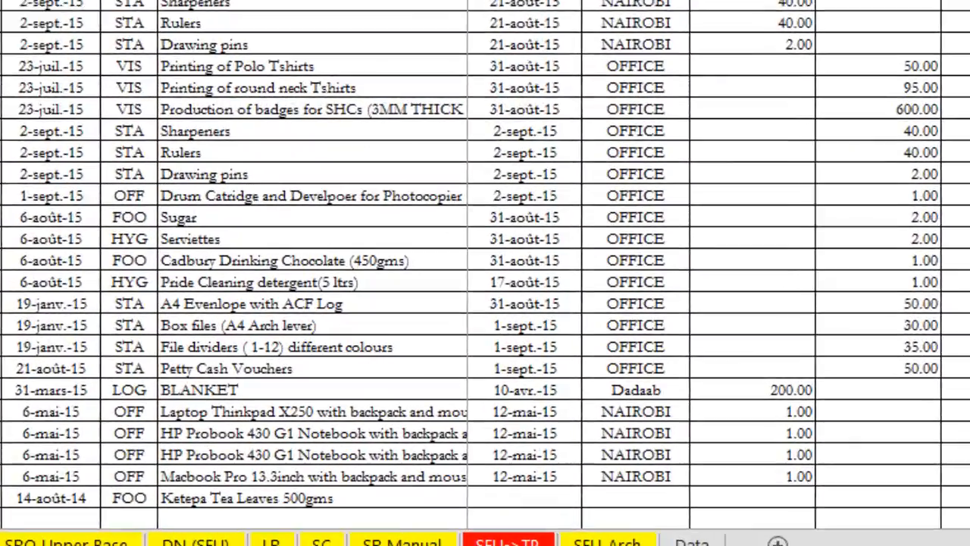
mouse_move(203, 545)
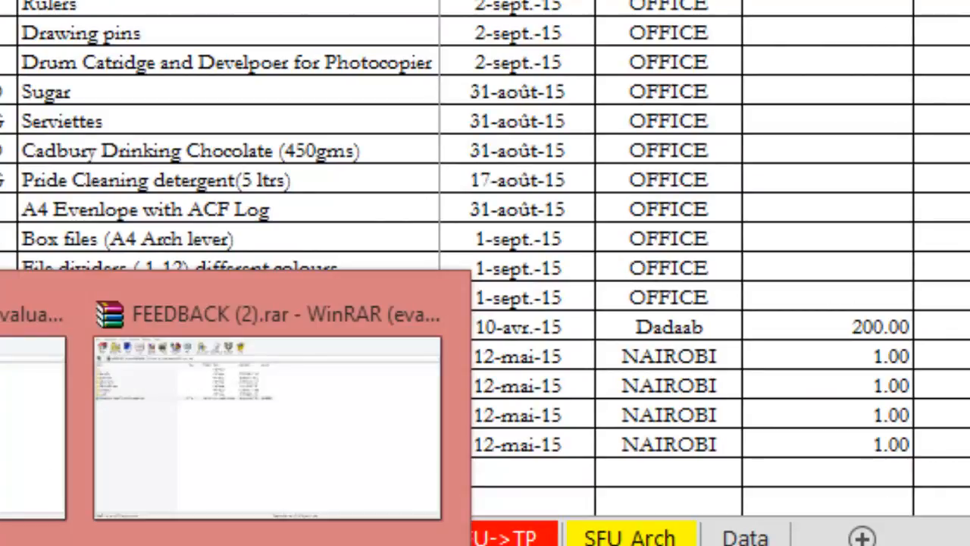
click(227, 92)
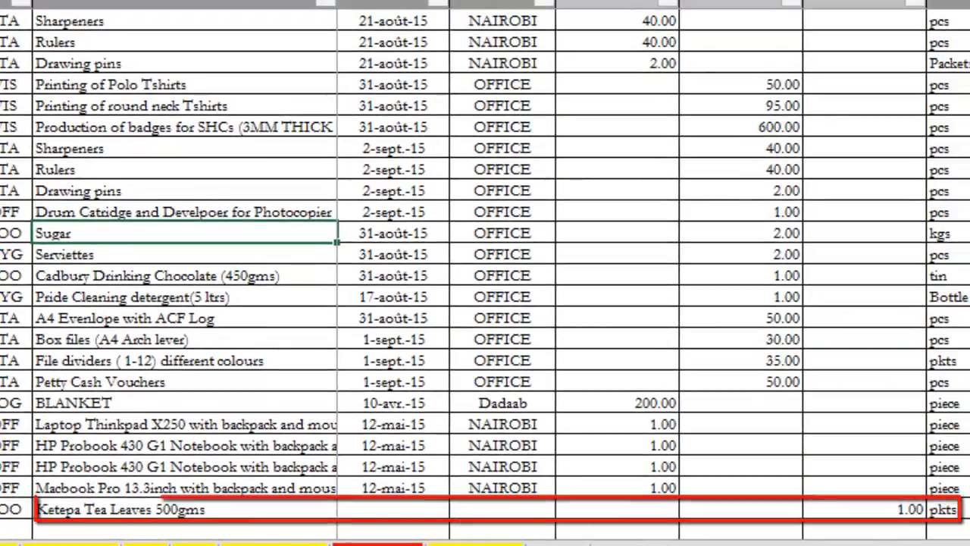
click(467, 148)
key(Right)
key(Right)
key(Right)
key(Right)
key(Right)
key(Right)
key(Right)
key(Right)
key(Right)
key(Right)
key(Right)
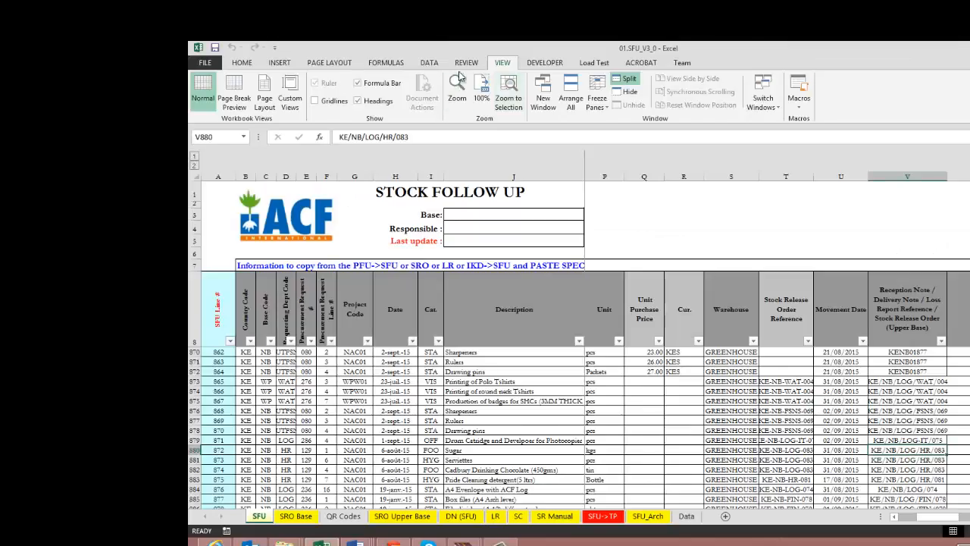
- Unprotect the SFU sheet with its password and filter the Description column for tea items
click(458, 34)
click(529, 66)
text(••••••)
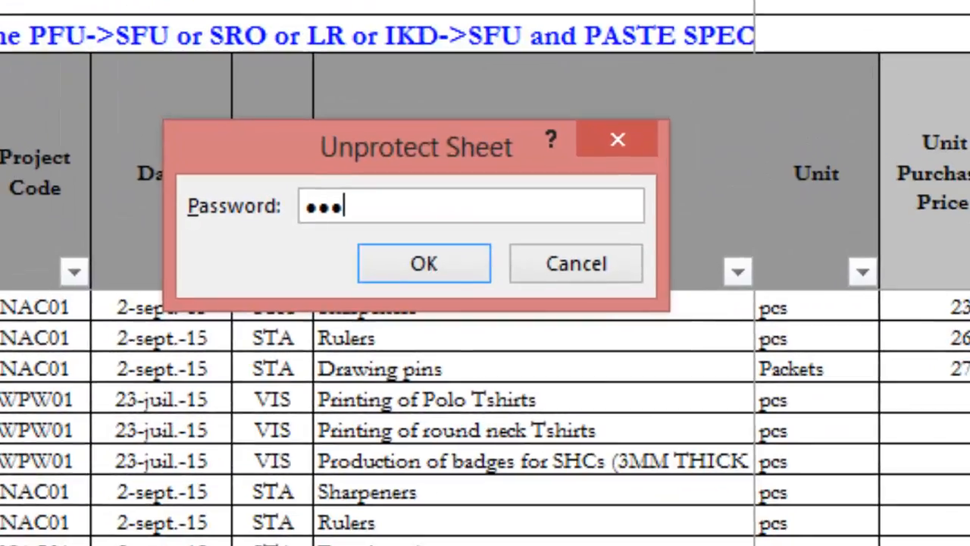
key(Return)
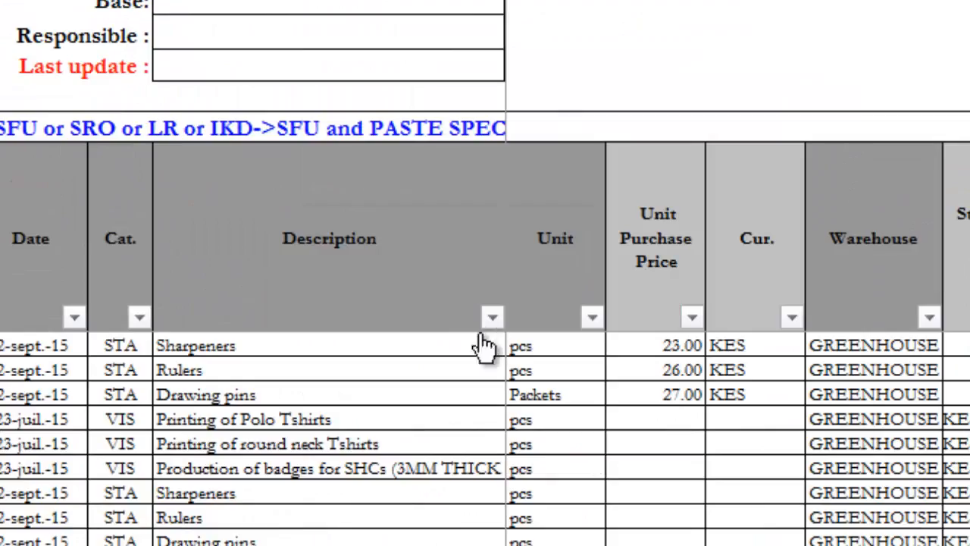
click(737, 271)
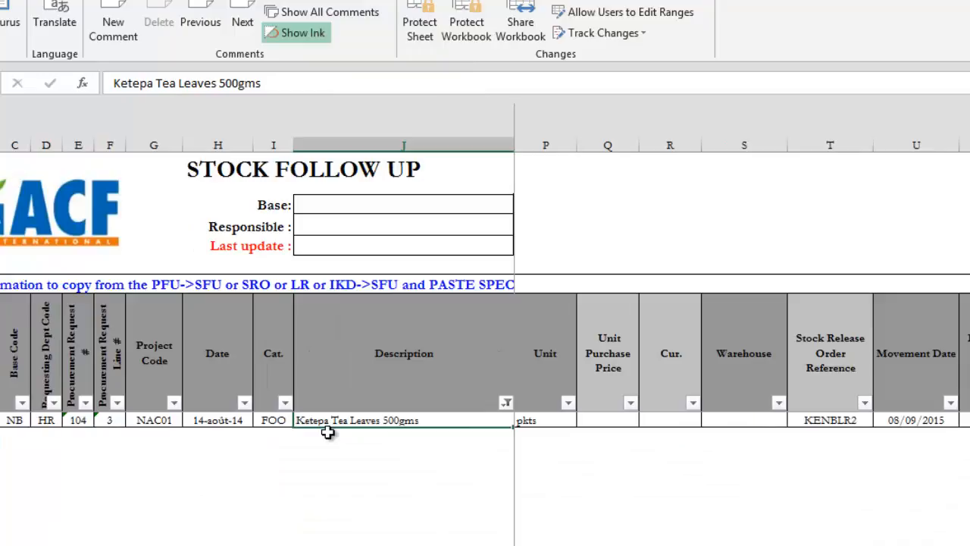
key(Up)
key(Up)
key(Up)
key(Up)
key(Up)
key(Up)
key(Up)
key(Up)
key(Up)
key(Right)
key(Down)
key(Down)
key(Down)
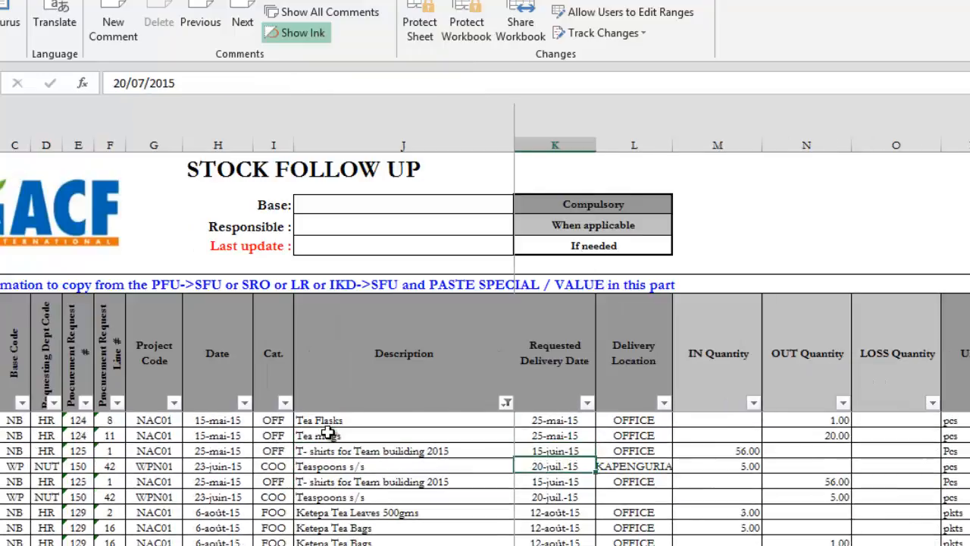
key(Down)
key(Down)
key(Down)
key(Right)
key(Right)
key(Right)
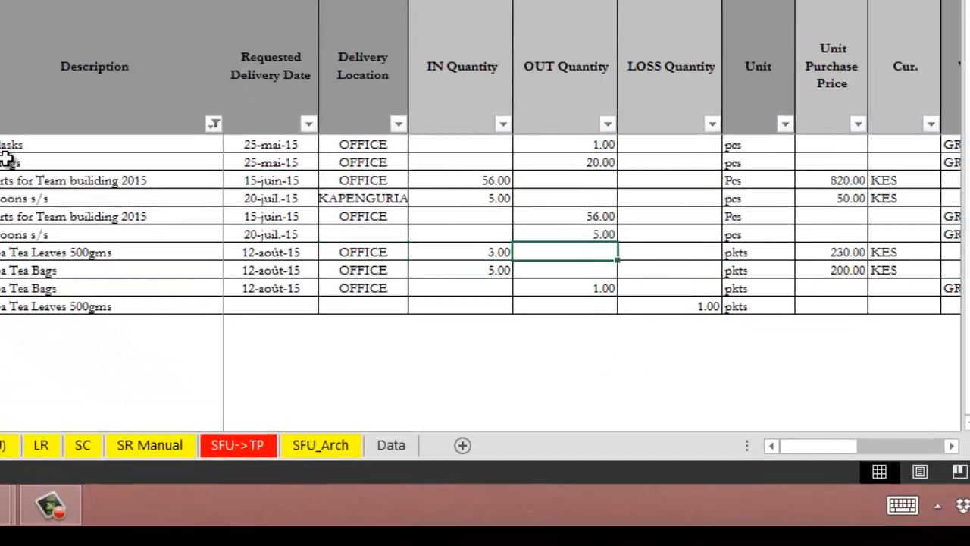
key(Left)
key(Right)
key(Right)
key(Right)
key(Right)
key(Right)
key(Right)
key(Right)
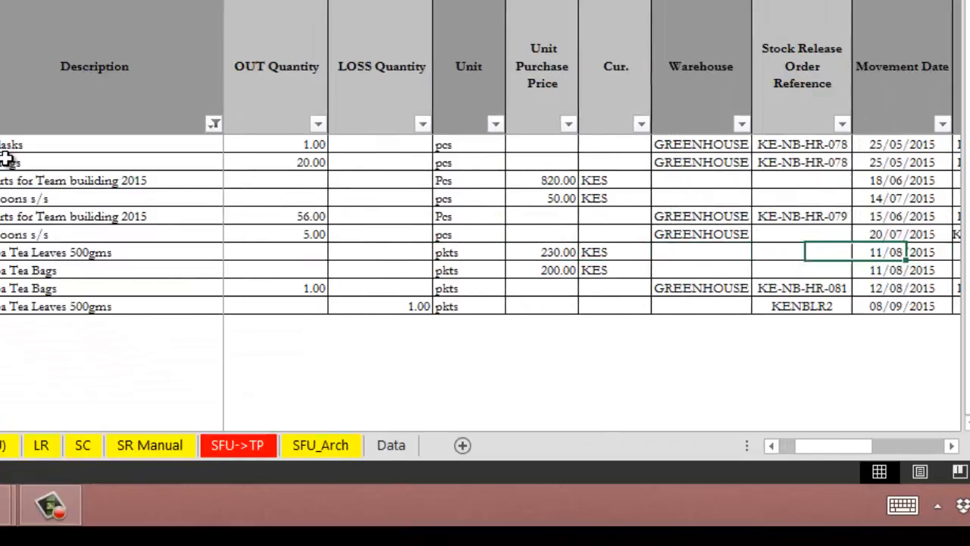
key(Right)
key(Right)
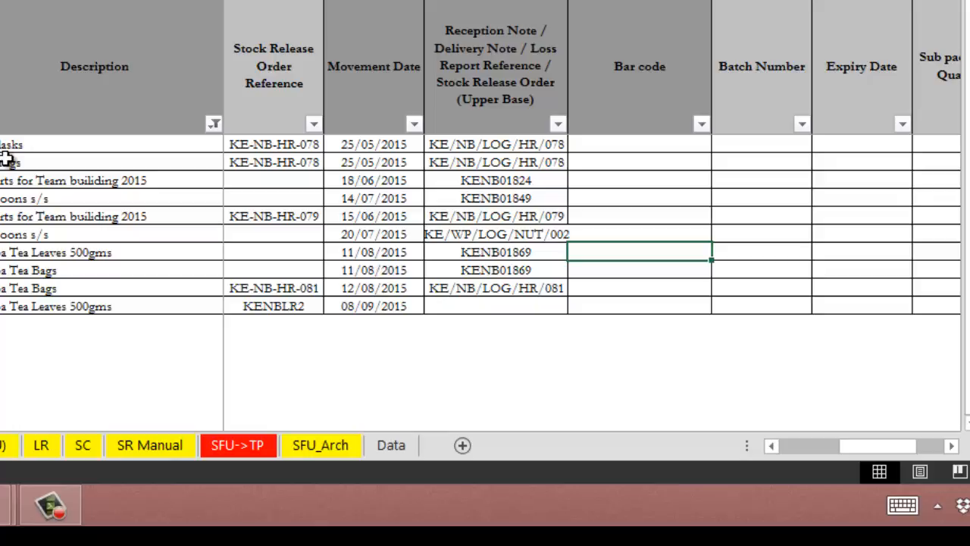
text(6164001179777)
key(Return)
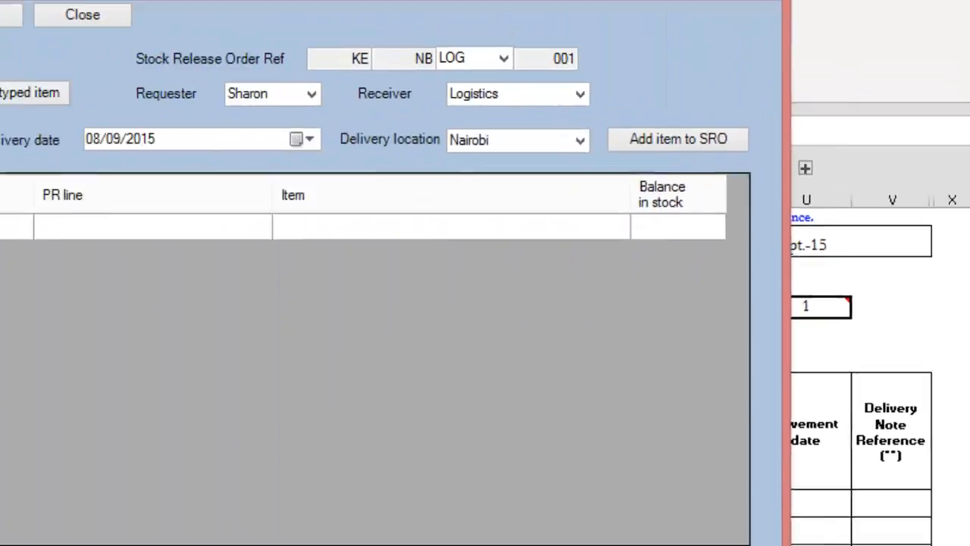
text(6164001179777)
key(Return)
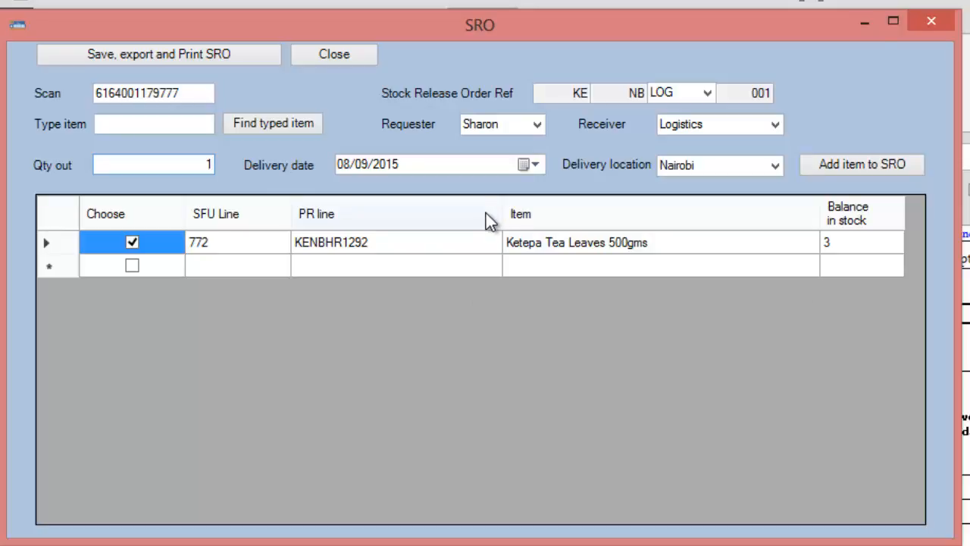
key(Return)
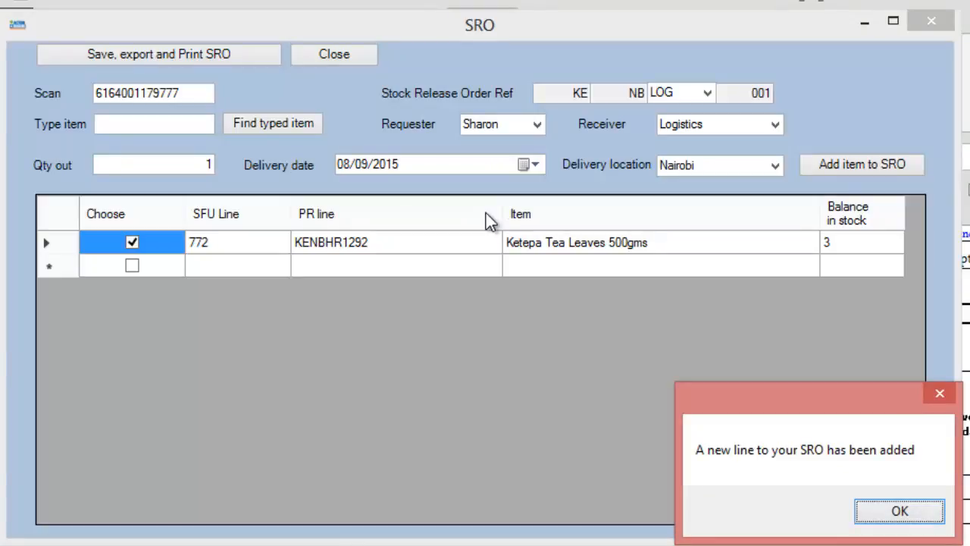
click(900, 511)
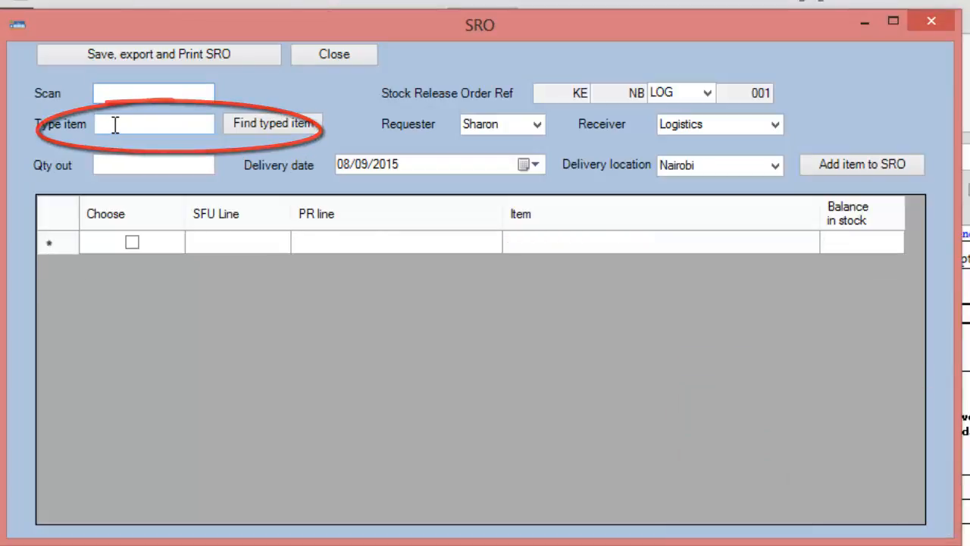
- Close the SRO form and show the archived stock cards on the SFU_Arch sheet
click(169, 120)
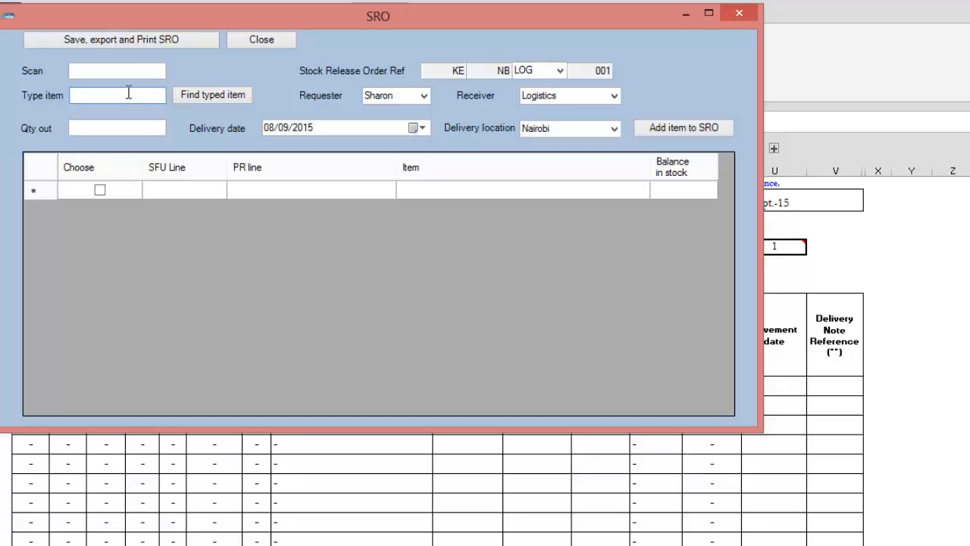
click(265, 42)
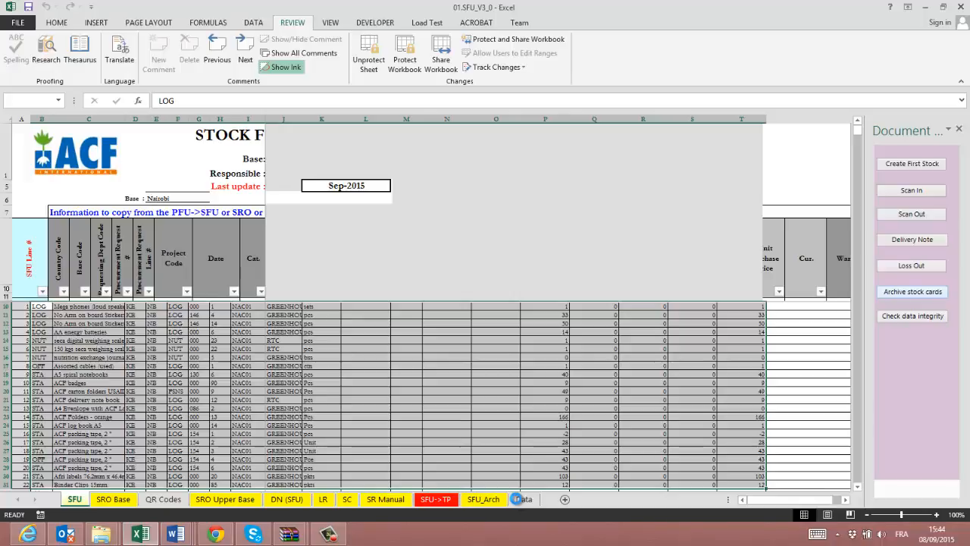
click(322, 538)
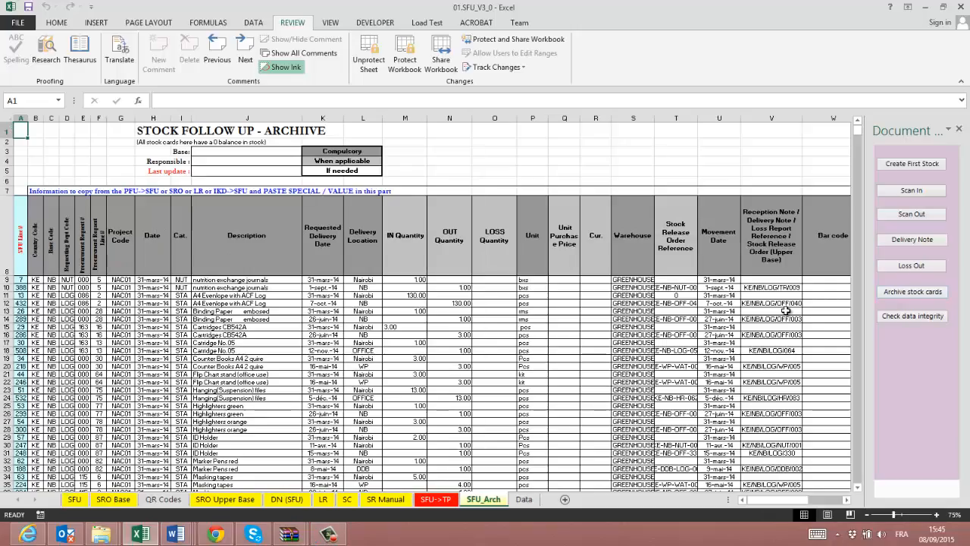